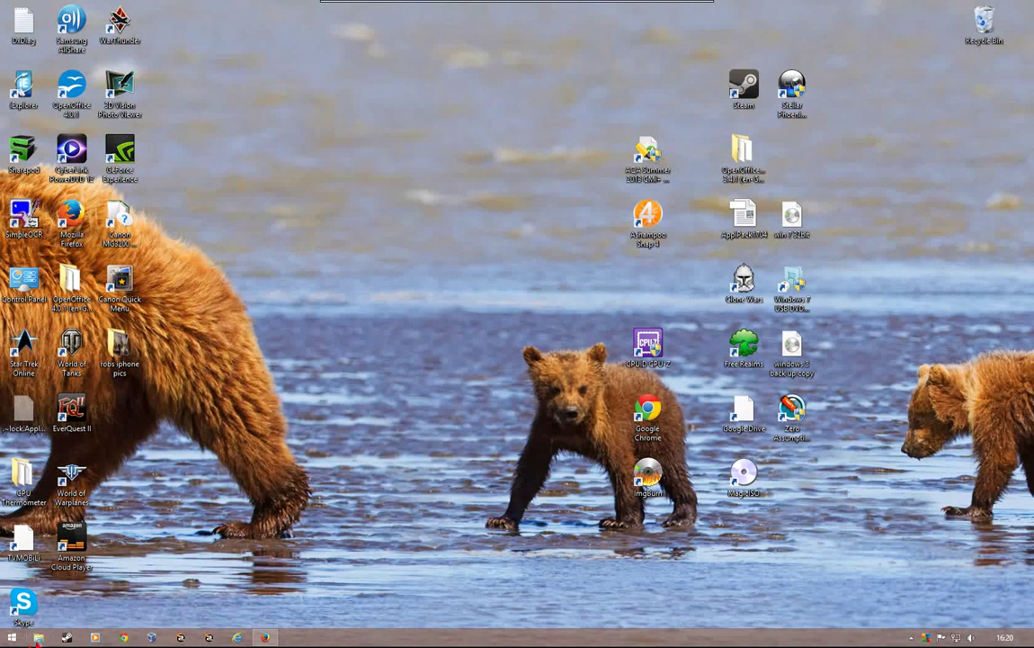
# Step: Open File History in the Control Panel's System and Security settings and turn it on
pyautogui.click(40, 637)
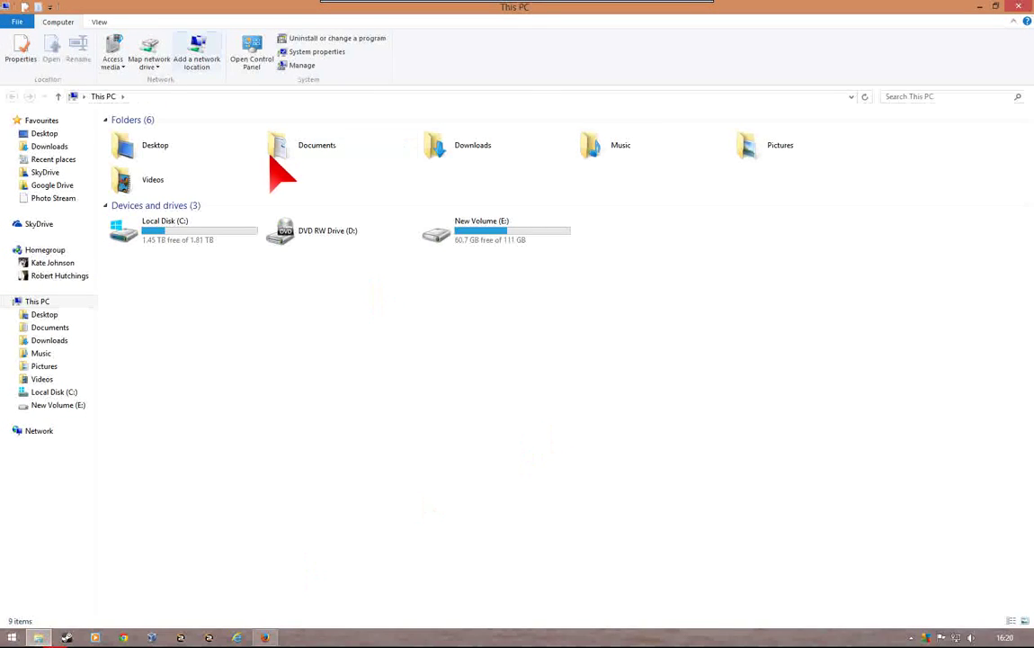
pyautogui.click(267, 68)
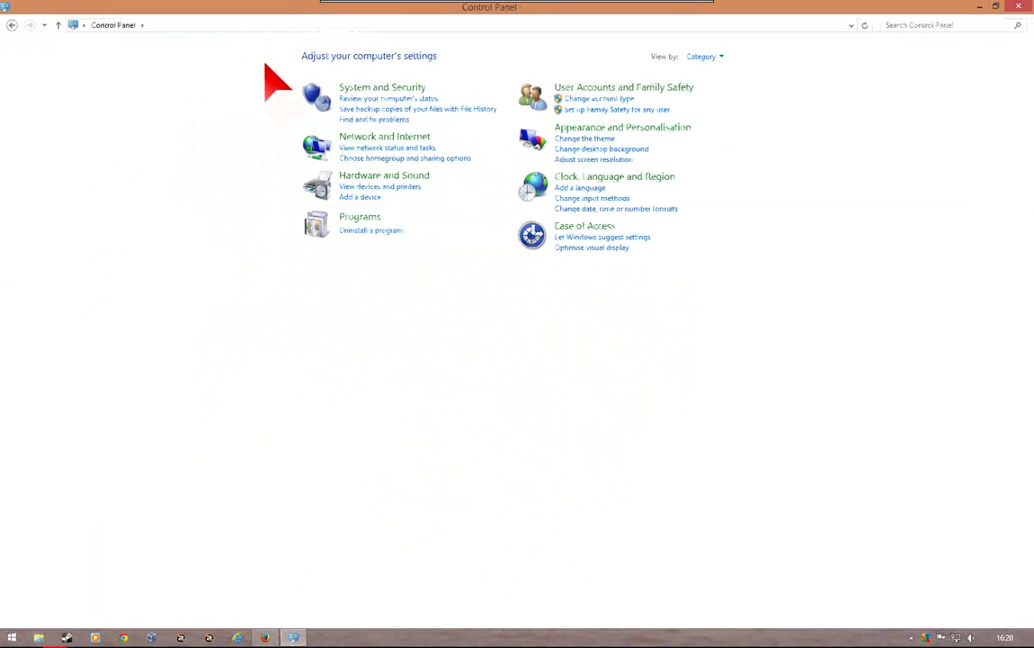
pyautogui.click(379, 90)
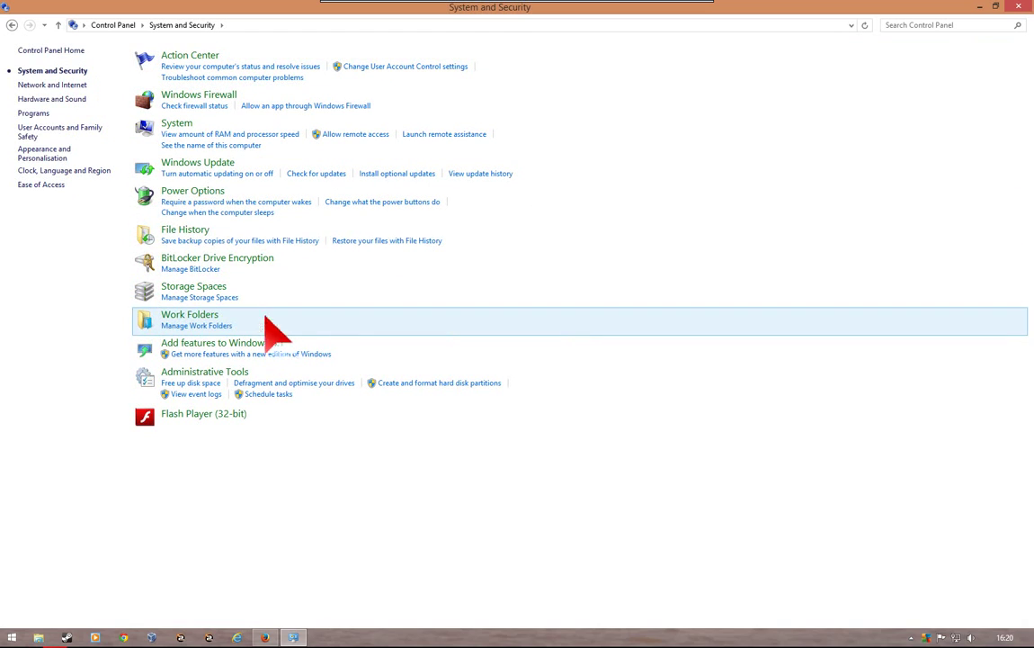
pyautogui.click(188, 231)
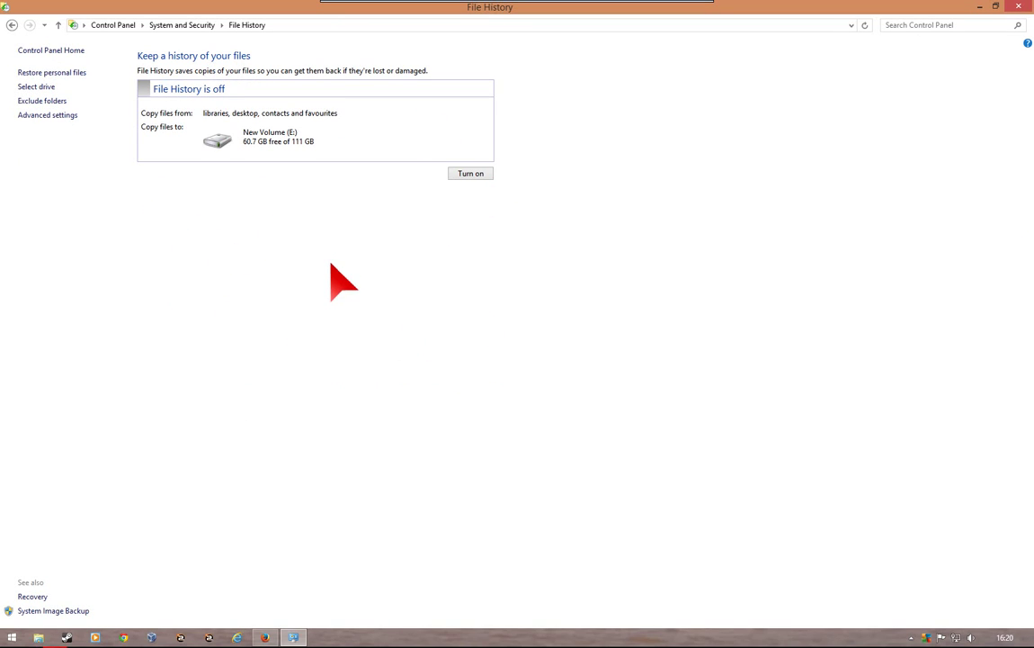
pyautogui.click(471, 174)
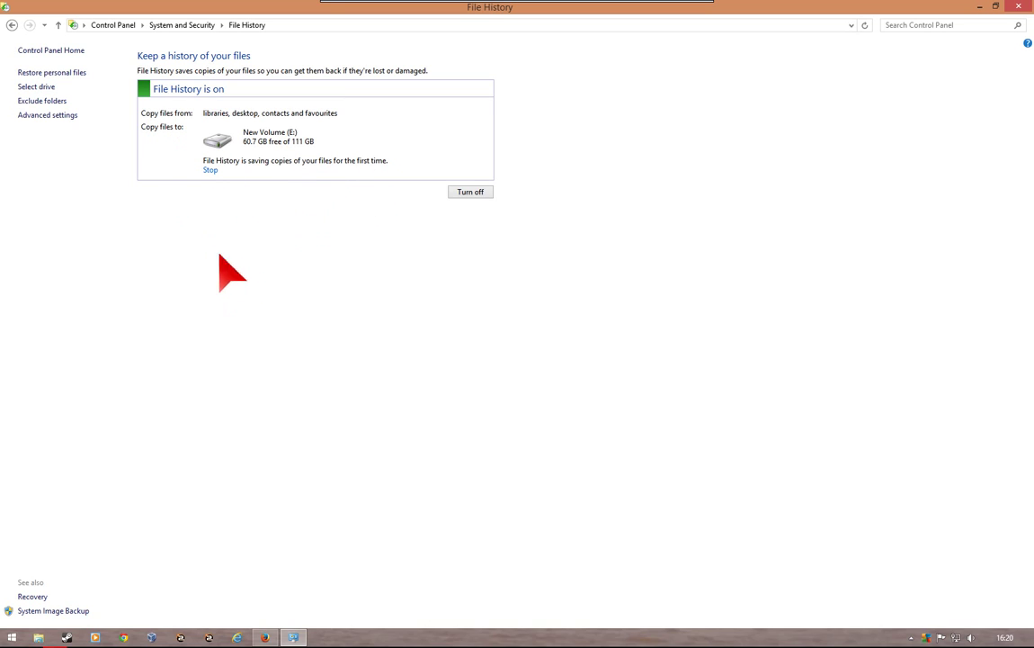
# Step: Examine the available File History drives and network locations, leaving the drive selection without applying a change
pyautogui.click(36, 87)
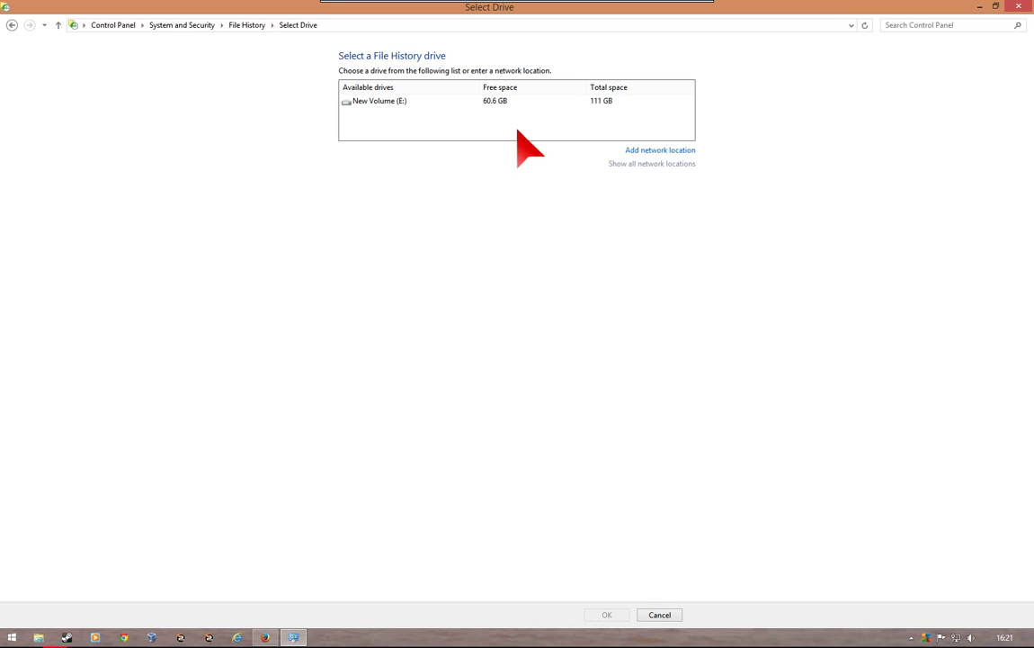
pyautogui.click(374, 102)
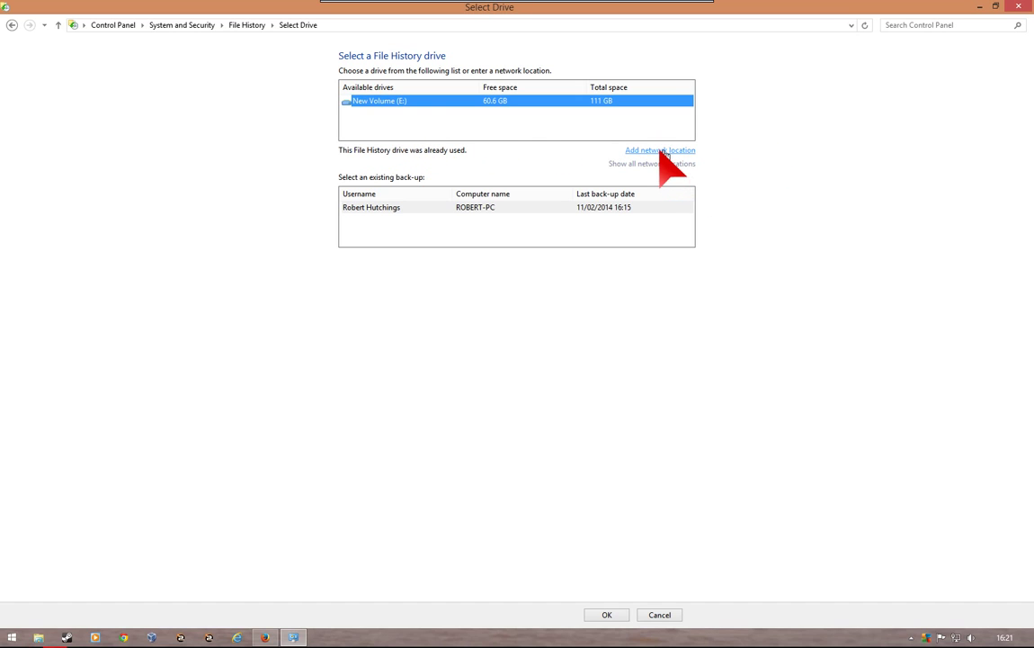
pyautogui.click(669, 151)
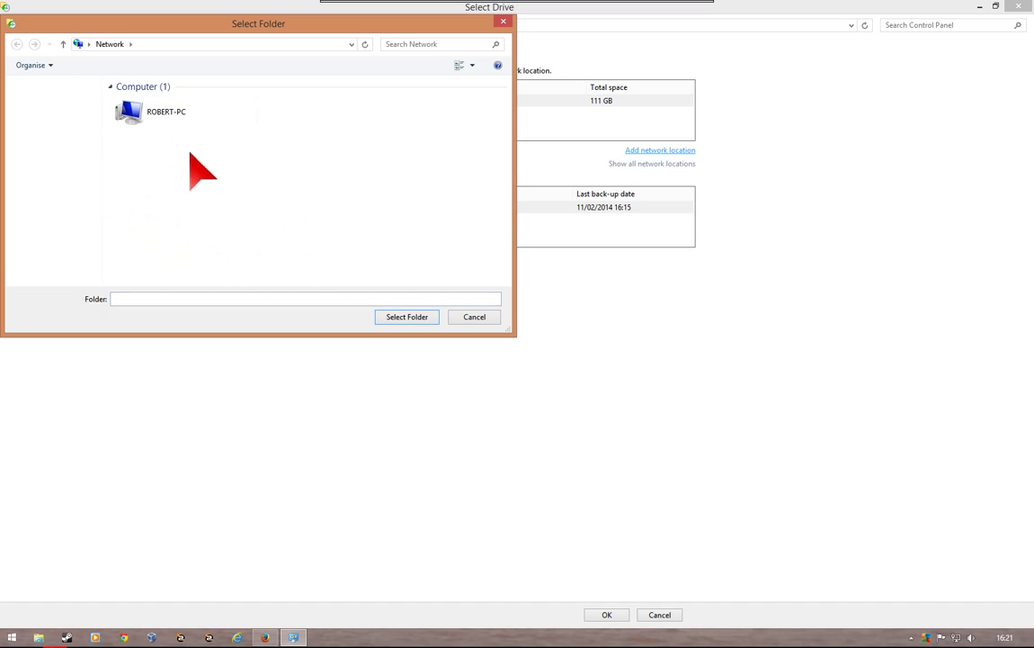
pyautogui.click(482, 315)
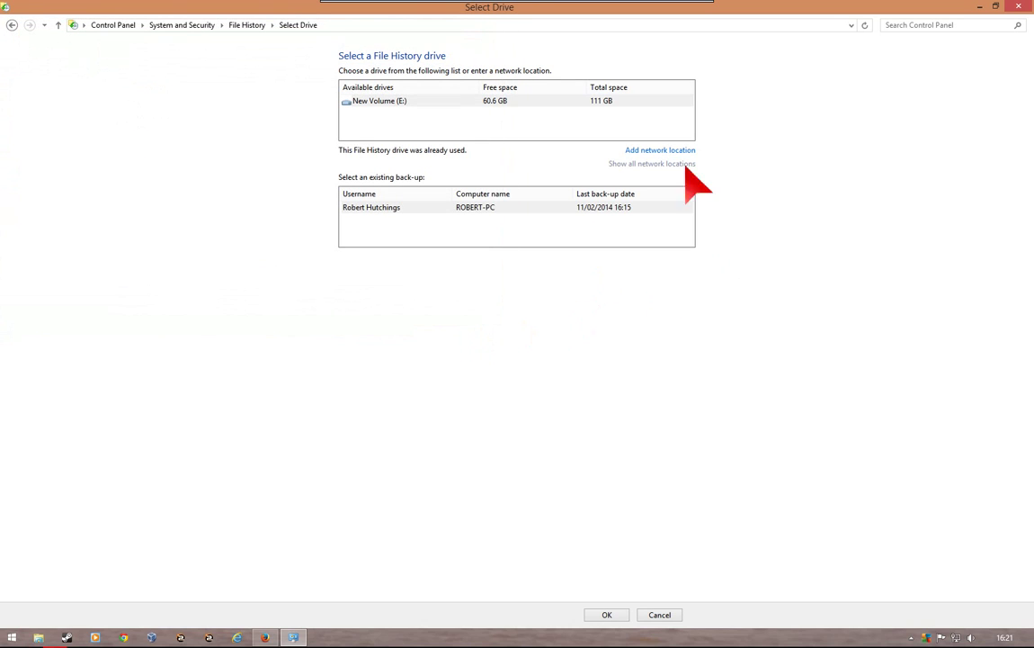
pyautogui.click(12, 24)
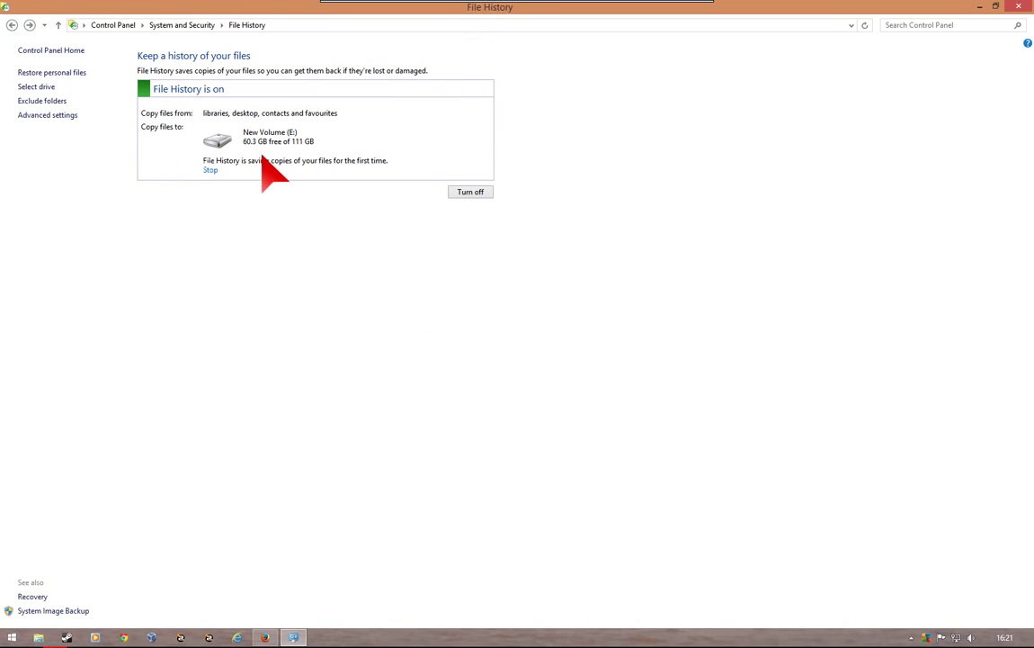
pyautogui.click(40, 102)
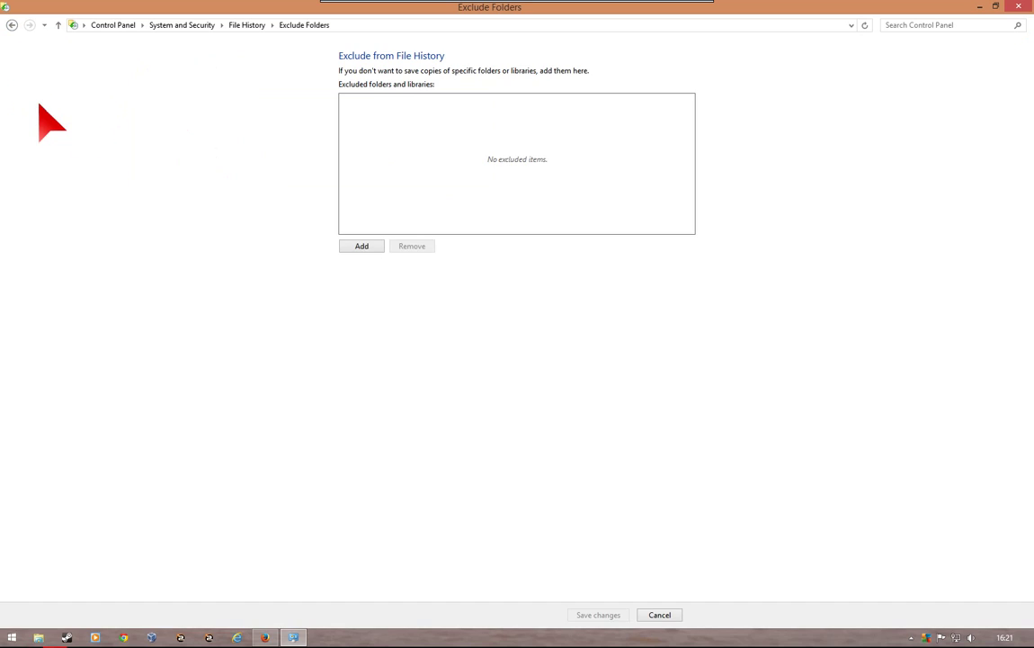
pyautogui.click(363, 247)
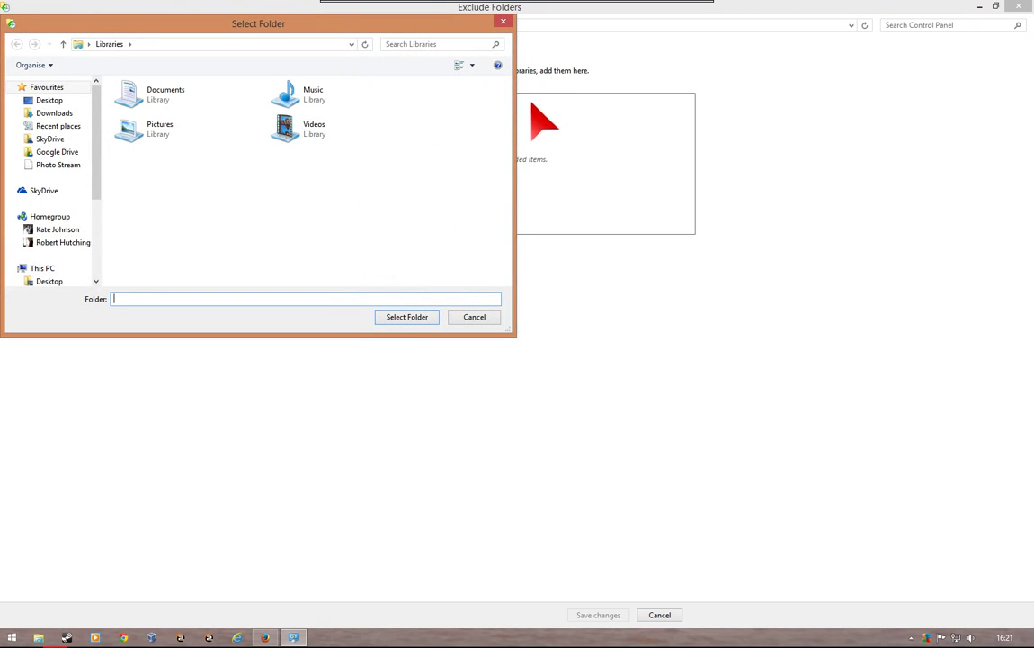
pyautogui.click(477, 315)
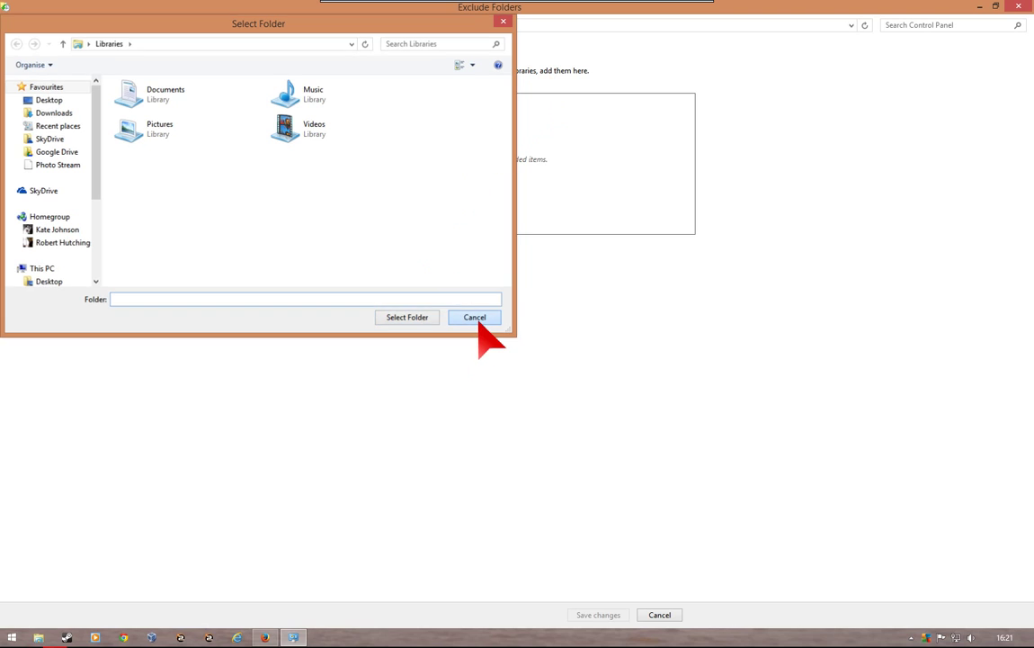
pyautogui.click(11, 25)
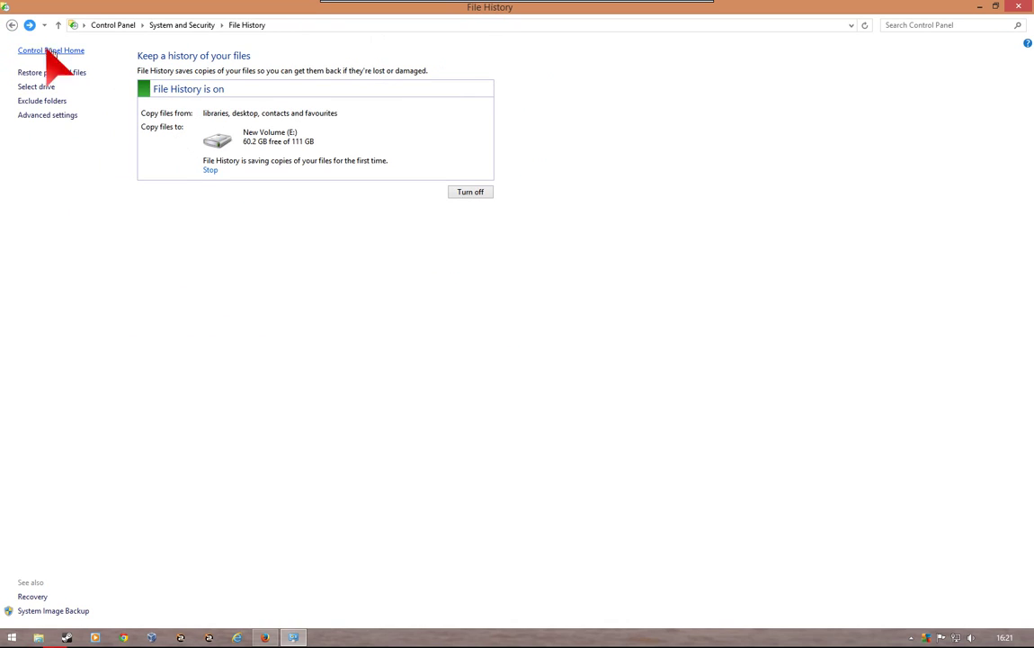
# Step: Exclude the Music library from File History and save the change
pyautogui.click(49, 100)
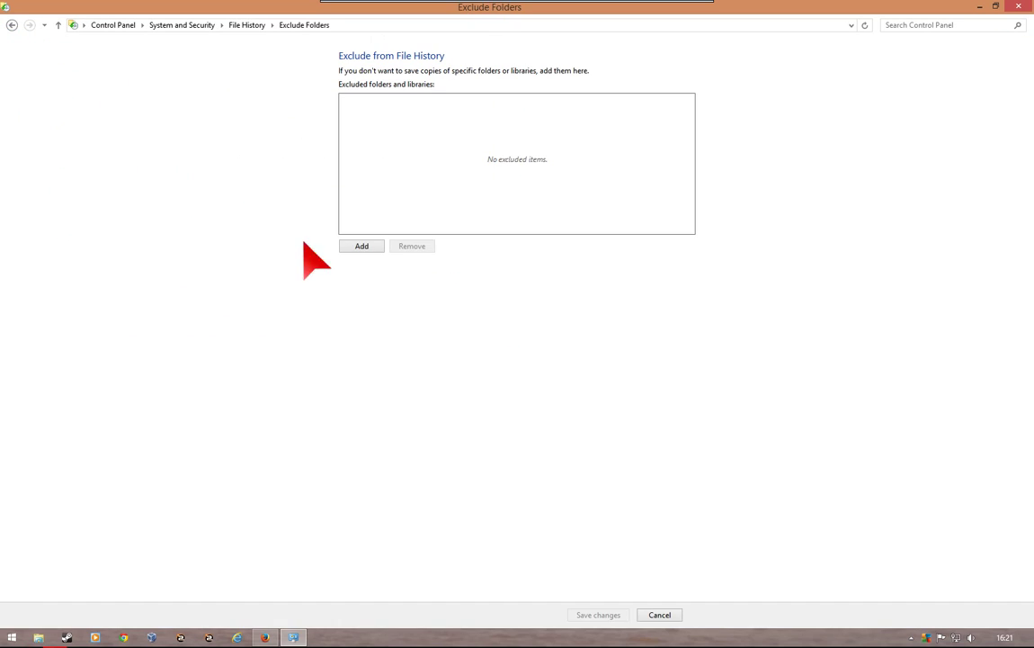
pyautogui.click(361, 247)
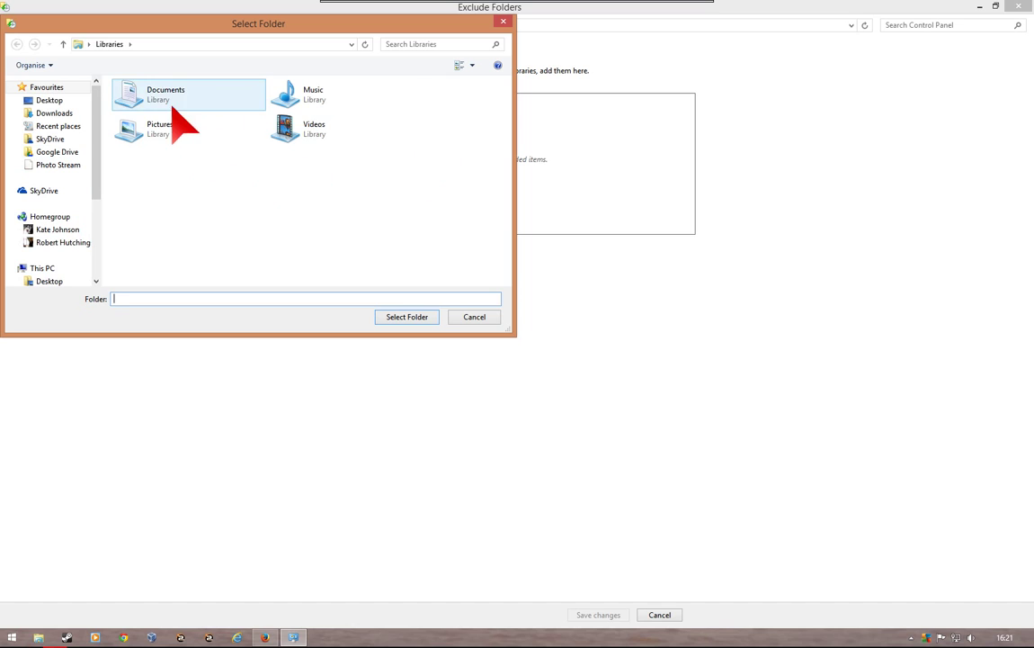
pyautogui.click(309, 106)
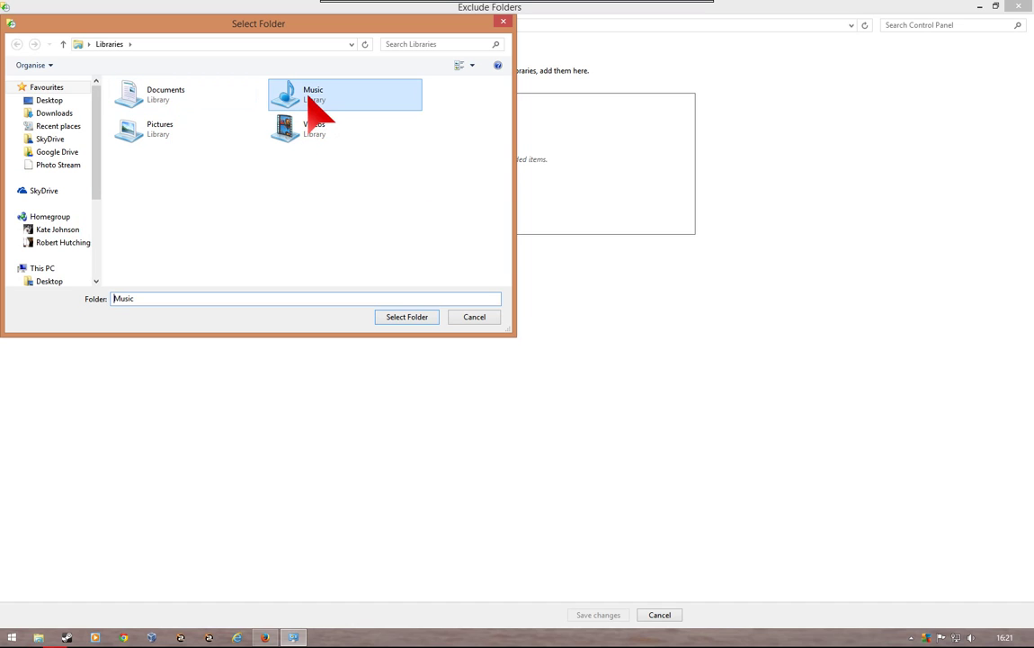
pyautogui.click(409, 316)
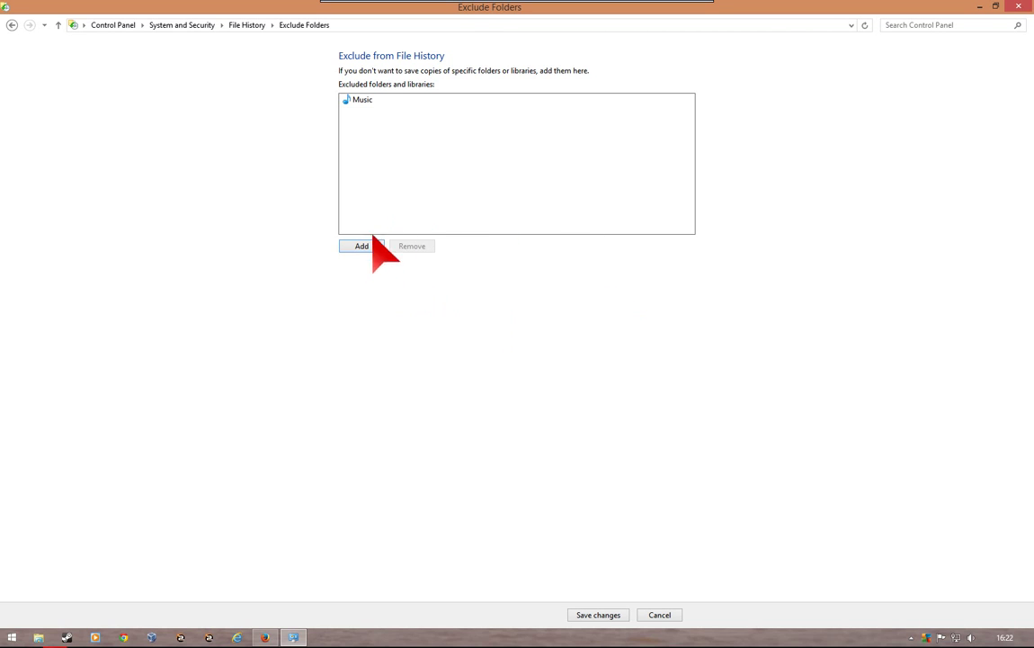
pyautogui.click(592, 615)
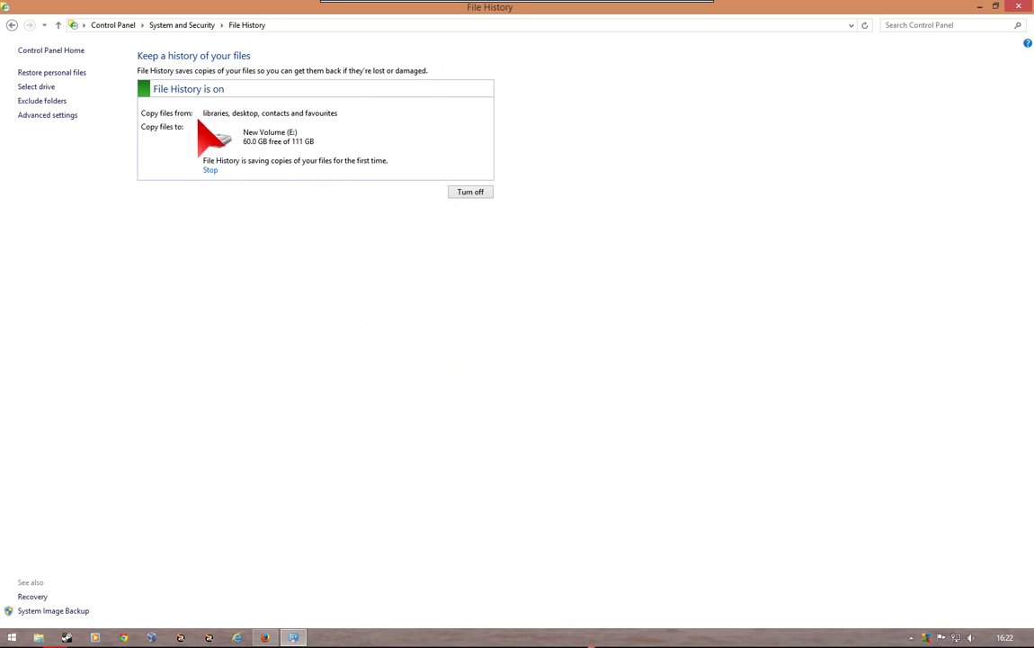
# Step: In File History's advanced settings, choose 5% of disk space for the offline cache and set saved versions to be kept for 6 months
pyautogui.click(47, 116)
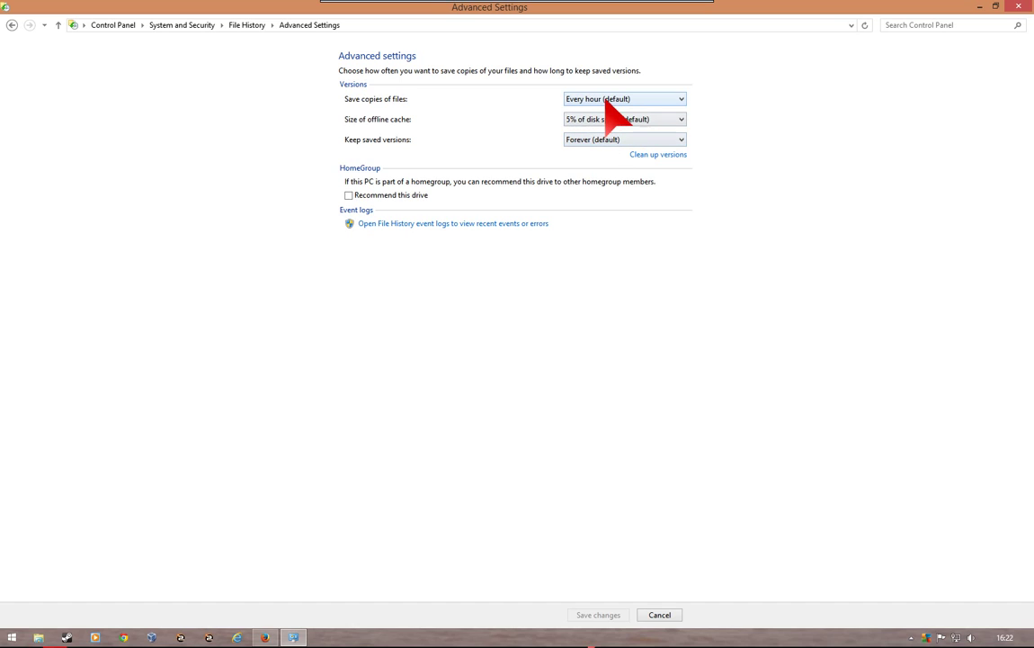
pyautogui.click(682, 100)
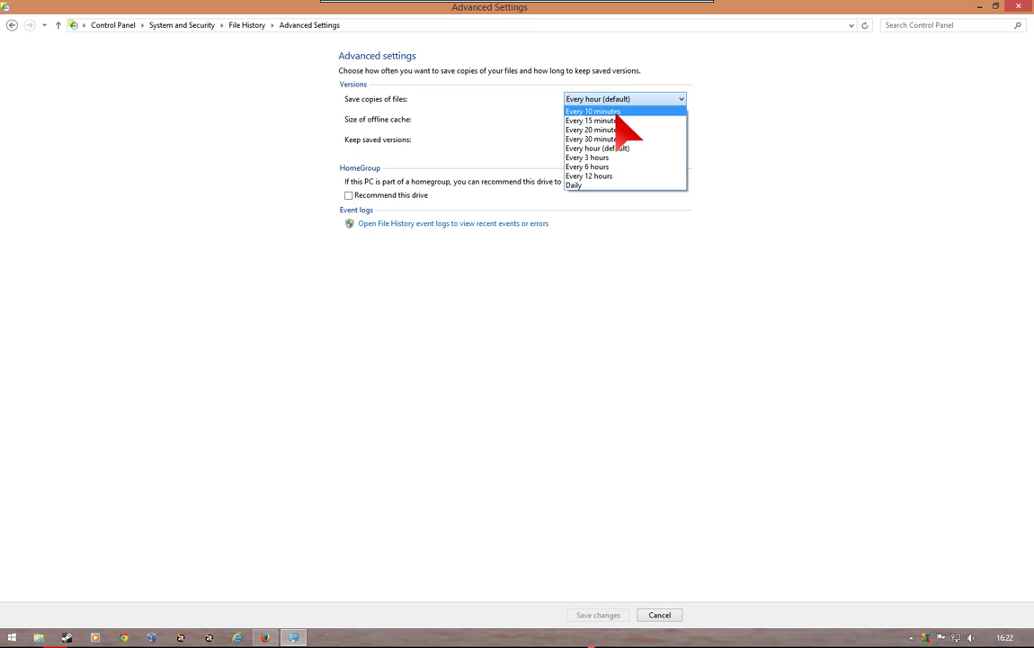
pyautogui.click(468, 117)
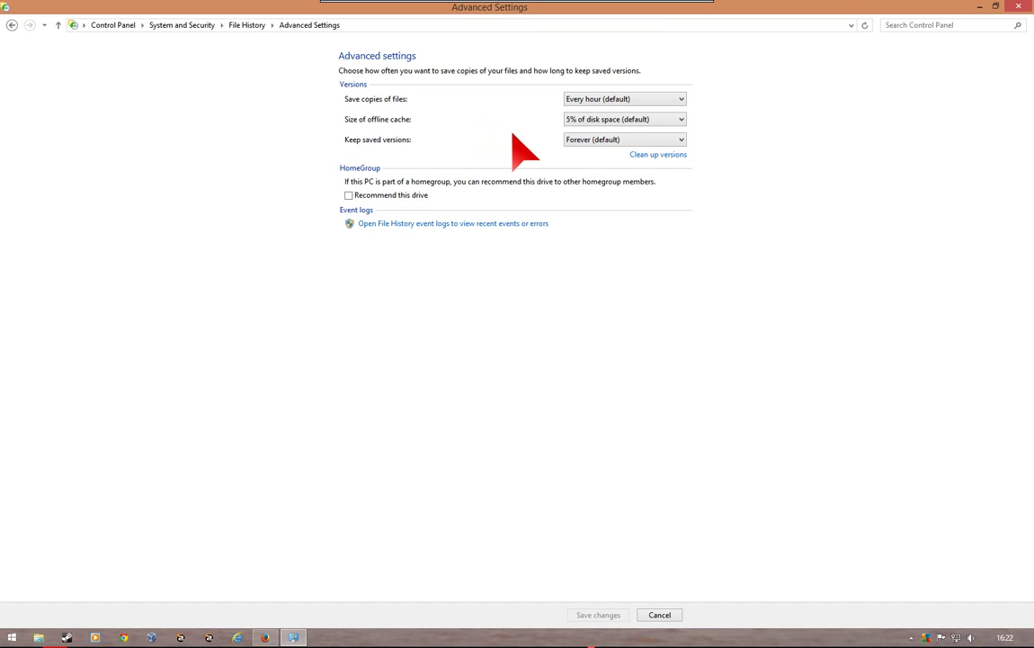
pyautogui.click(596, 120)
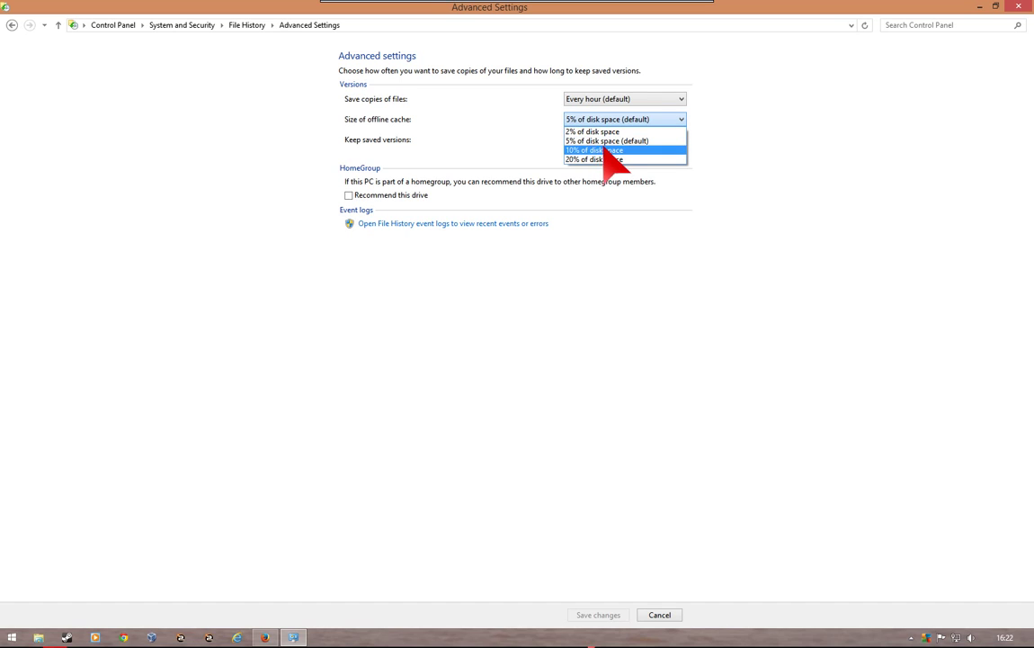
pyautogui.click(585, 140)
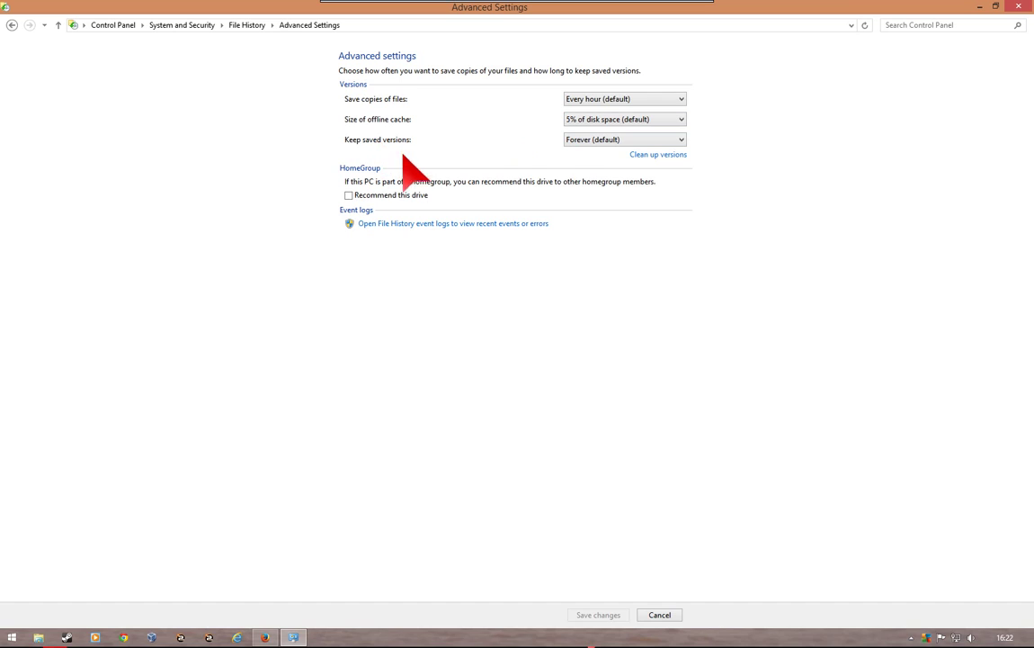
pyautogui.click(633, 144)
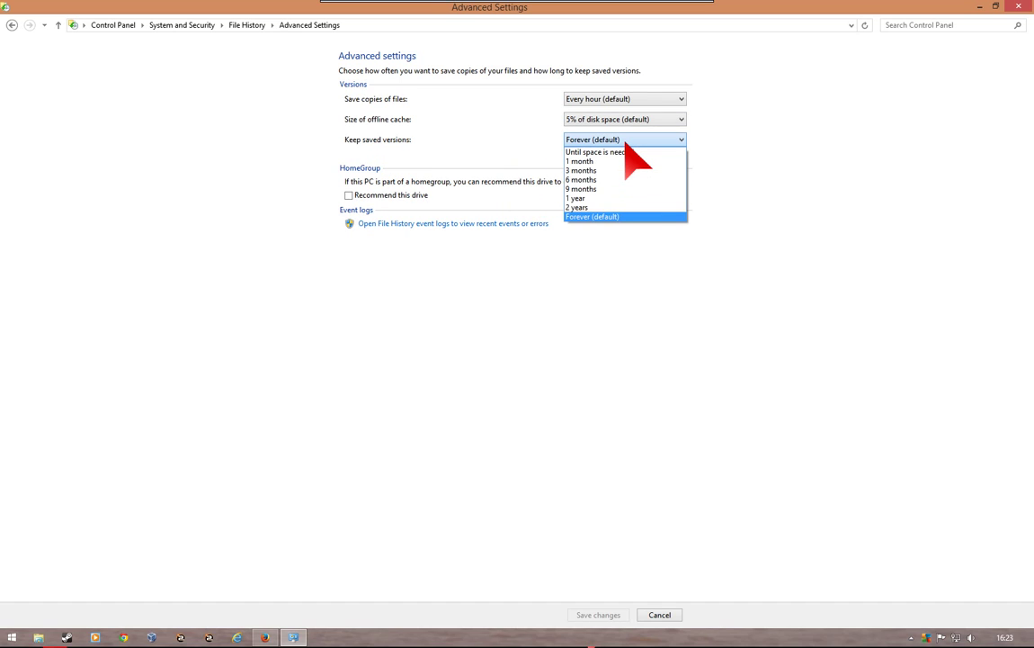
pyautogui.click(583, 179)
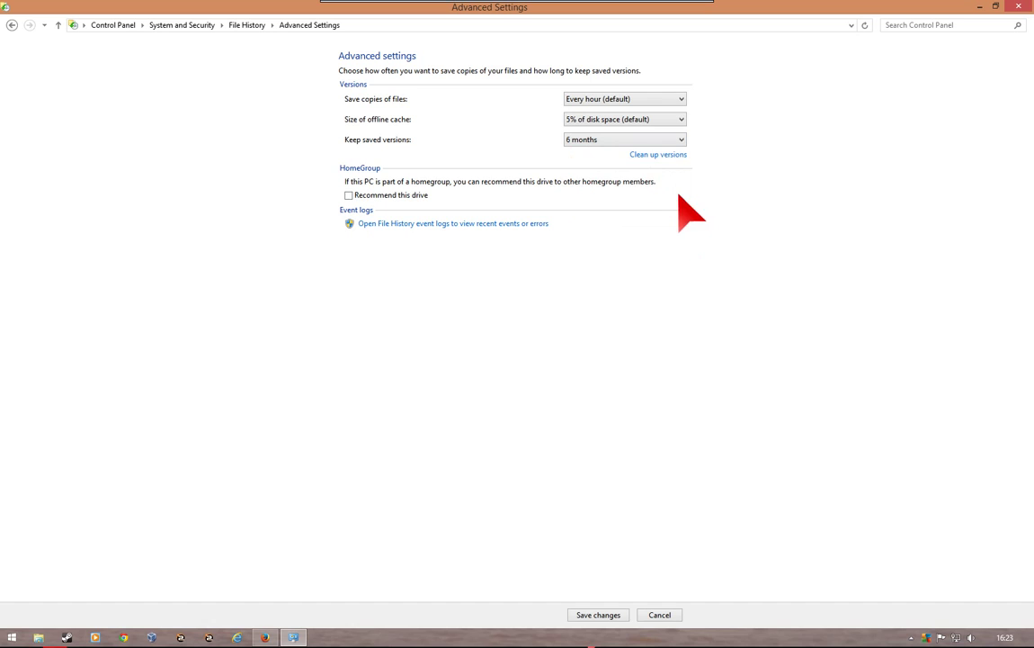
# Step: Examine the age options for deleting older file versions in File History Clean-up, and close it without cleaning up
pyautogui.click(652, 153)
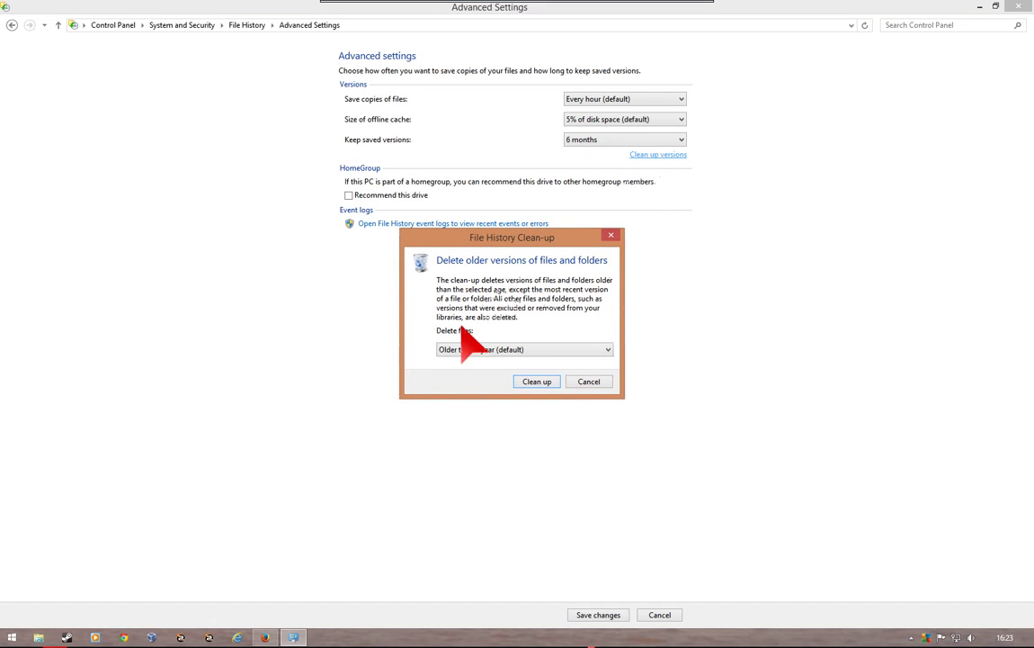
pyautogui.click(481, 349)
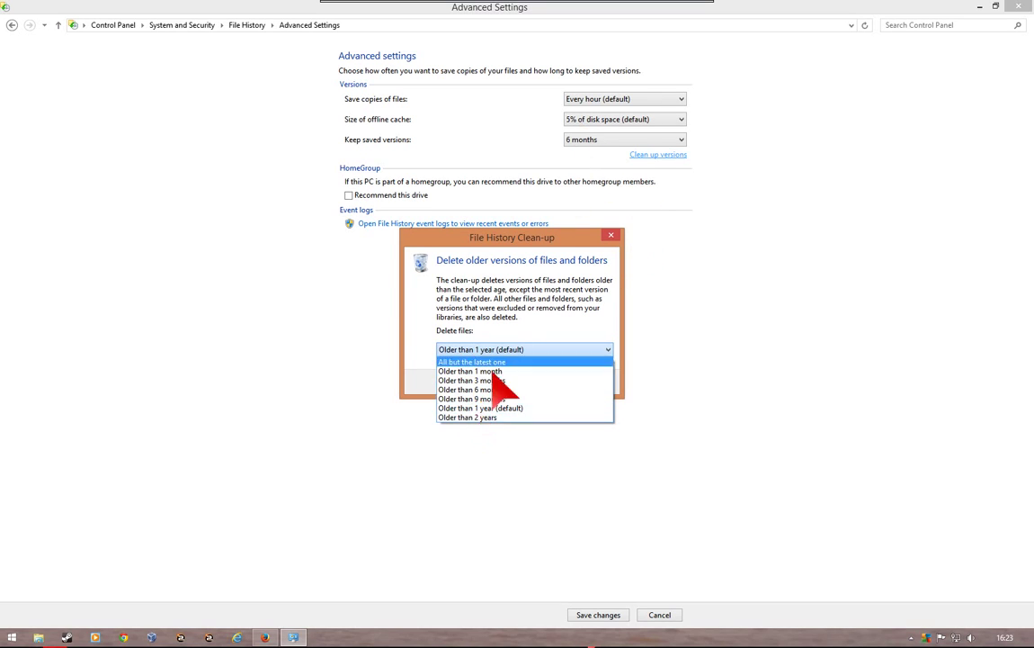
pyautogui.click(617, 240)
pyautogui.click(610, 236)
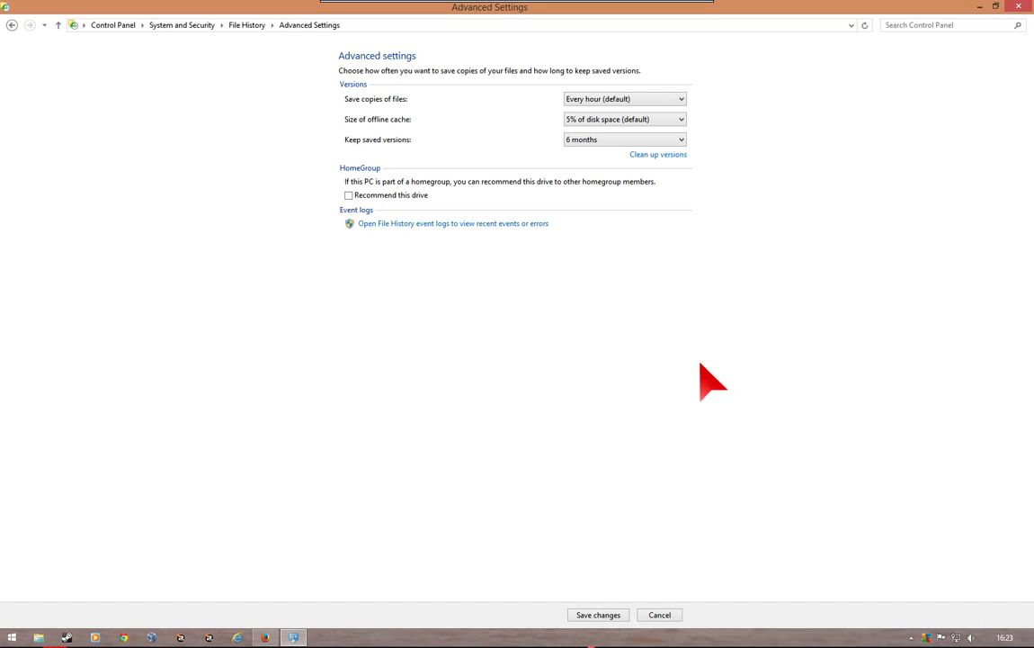
# Step: Open the File History event logs in a maximised Event Viewer and view the properties of the first warning in the backup log
pyautogui.click(420, 225)
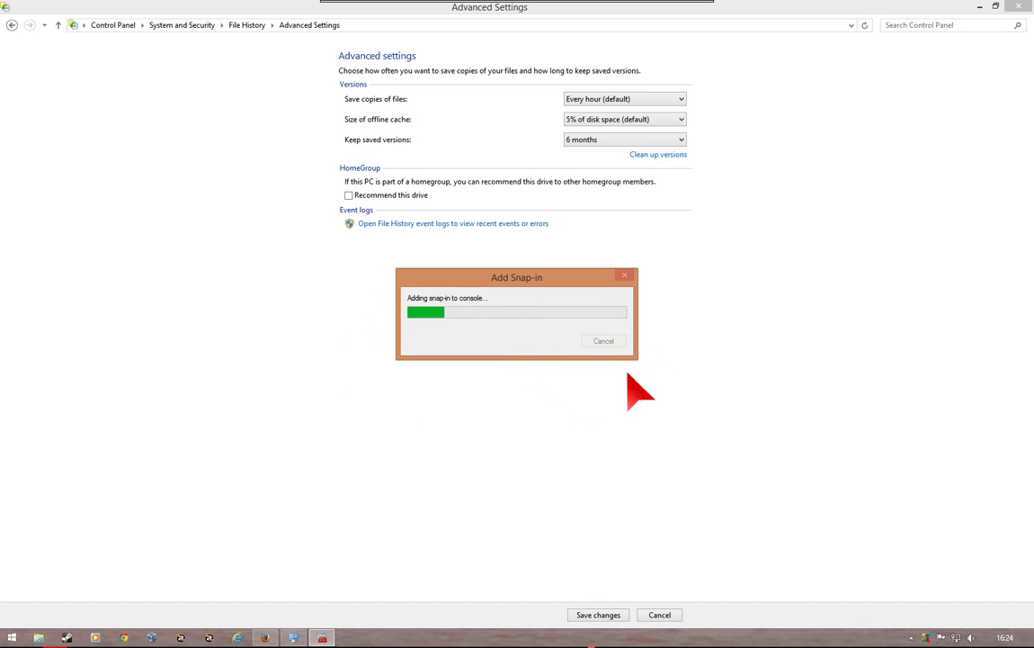
pyautogui.click(11, 25)
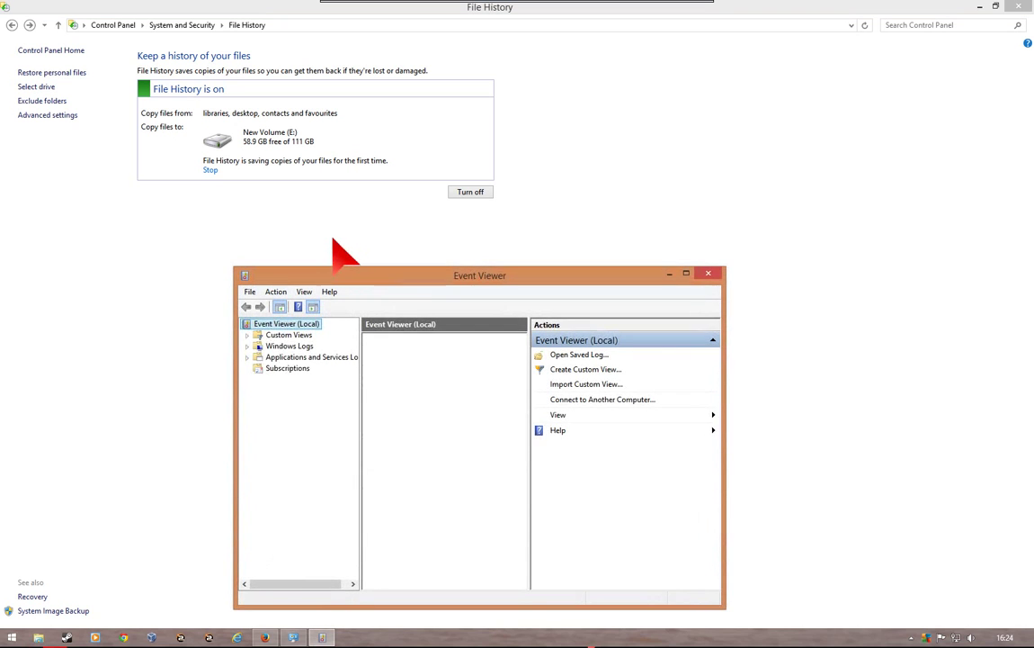
pyautogui.moveTo(508, 278); pyautogui.dragTo(531, 131)
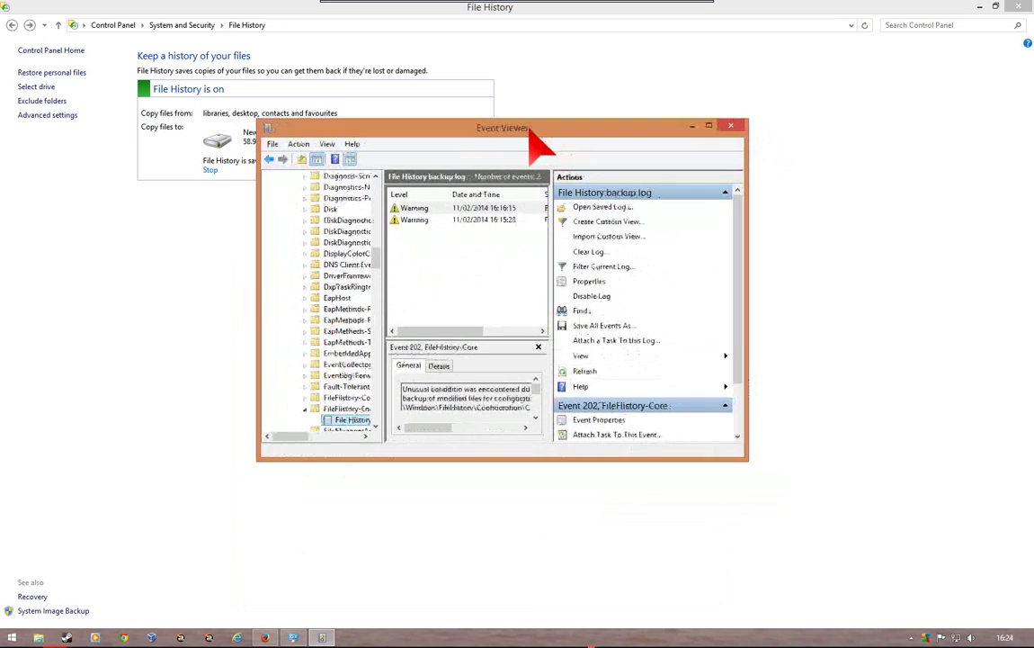
pyautogui.click(709, 126)
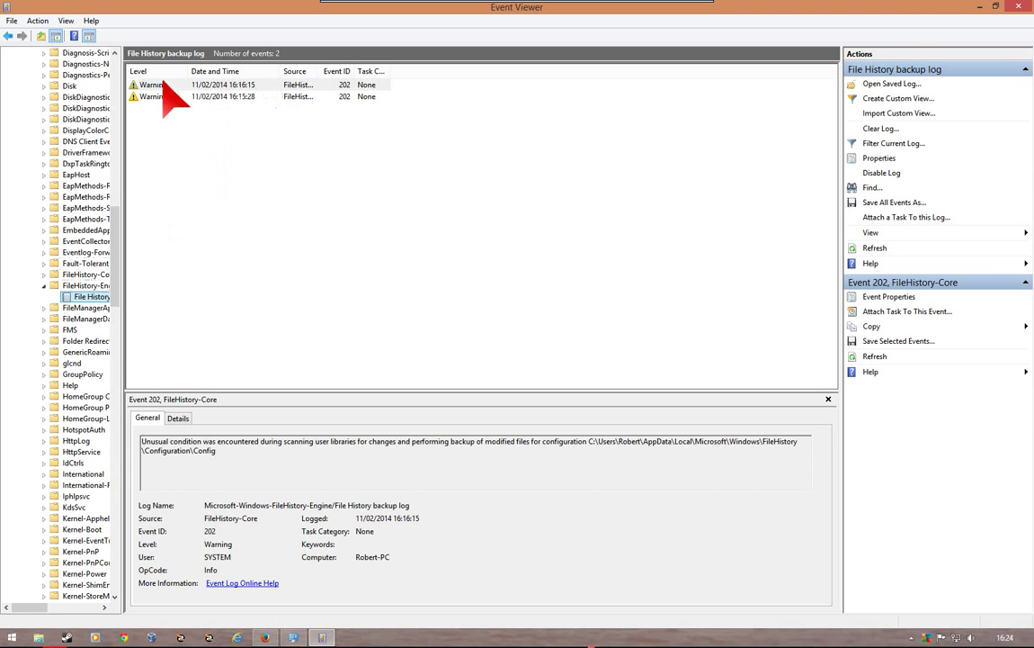
pyautogui.rightClick(137, 86)
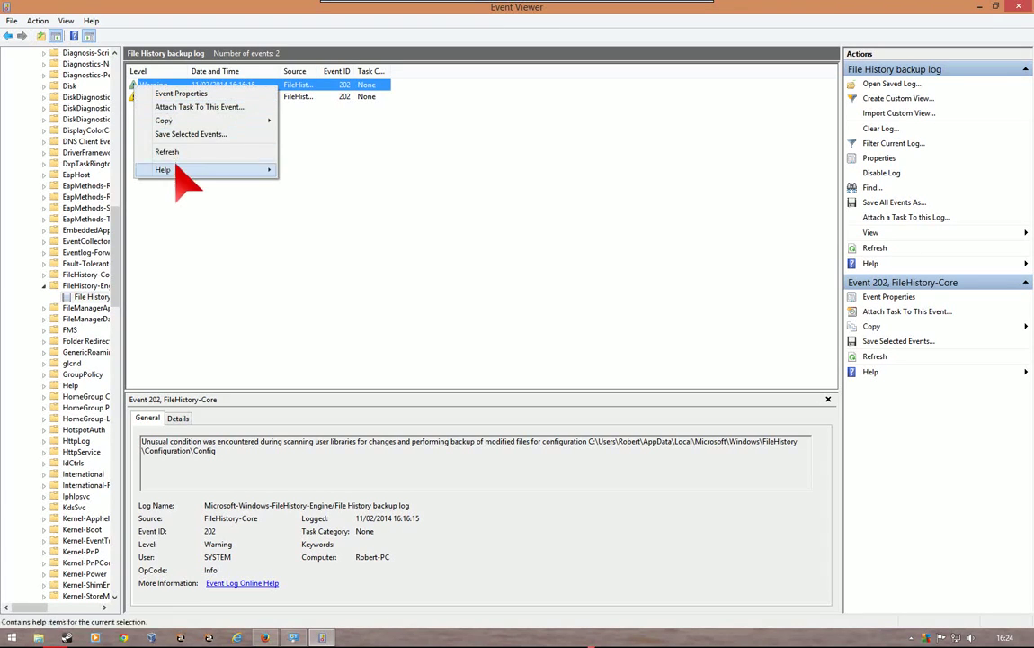
pyautogui.click(192, 95)
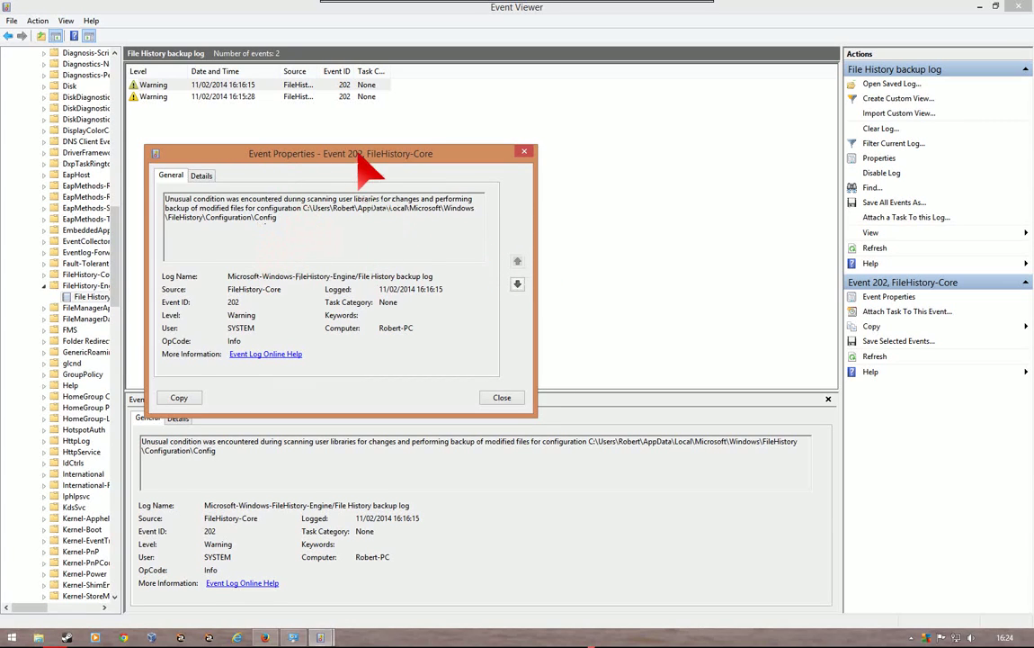
# Step: Close the warning's event properties and exit Event Viewer to return to File History
pyautogui.moveTo(355, 153); pyautogui.dragTo(459, 137)
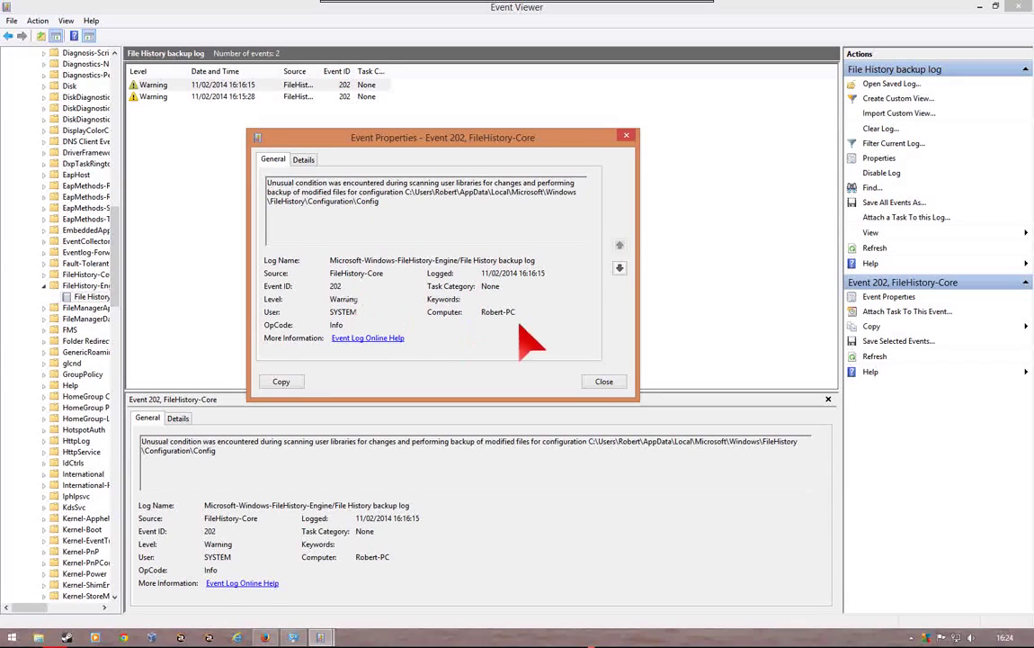
pyautogui.click(598, 379)
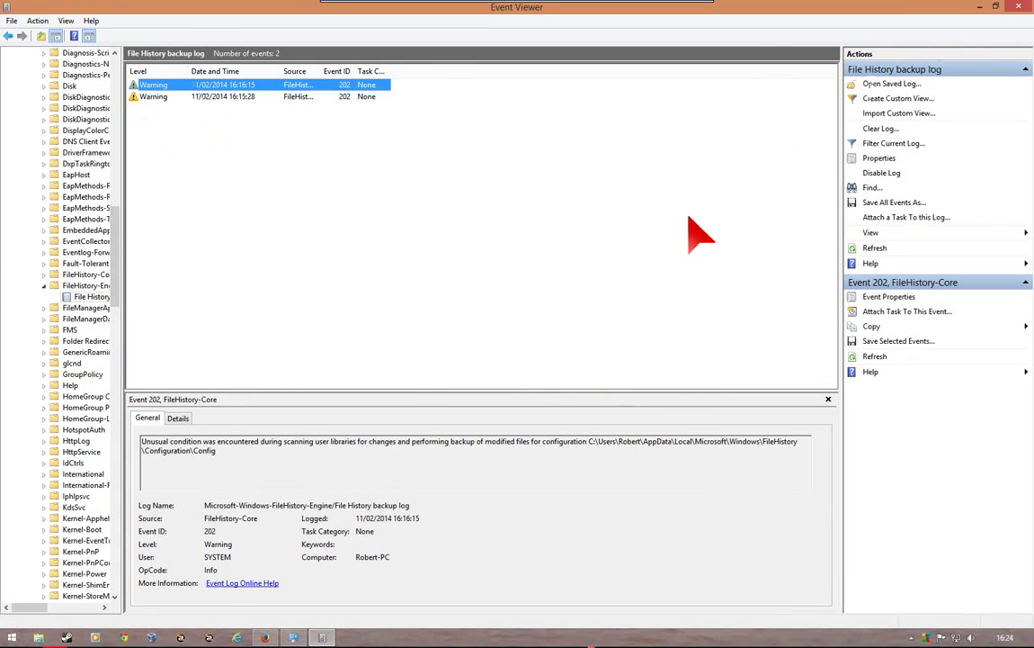
pyautogui.click(1018, 6)
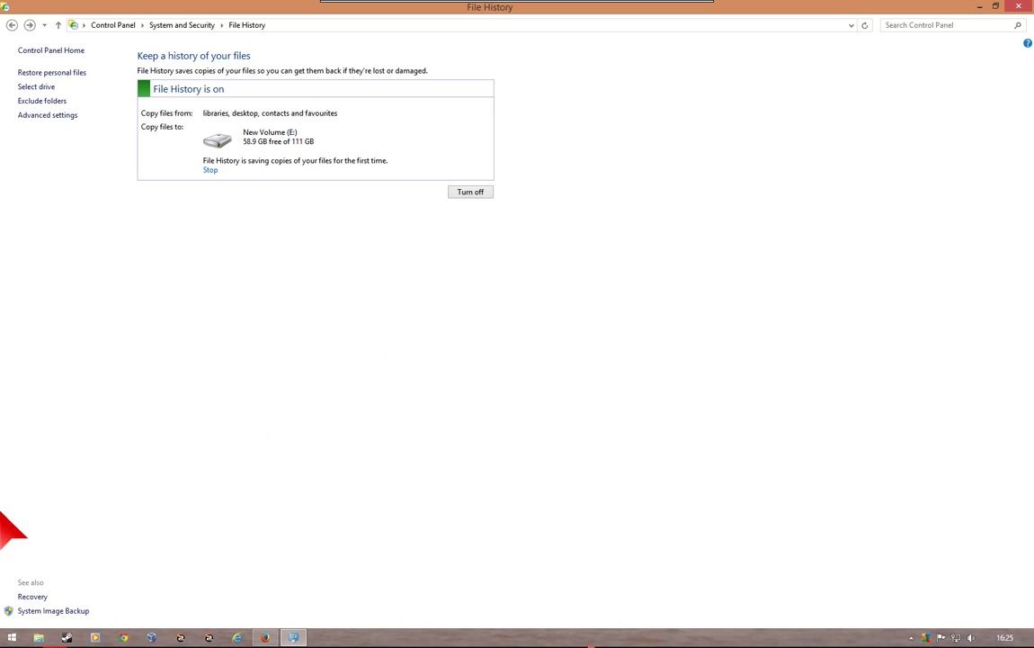
# Step: Open System Image Backup, check the hard disk and network destinations, and choose to save the image on DVDs in DVD RW Drive (D:)
pyautogui.click(65, 612)
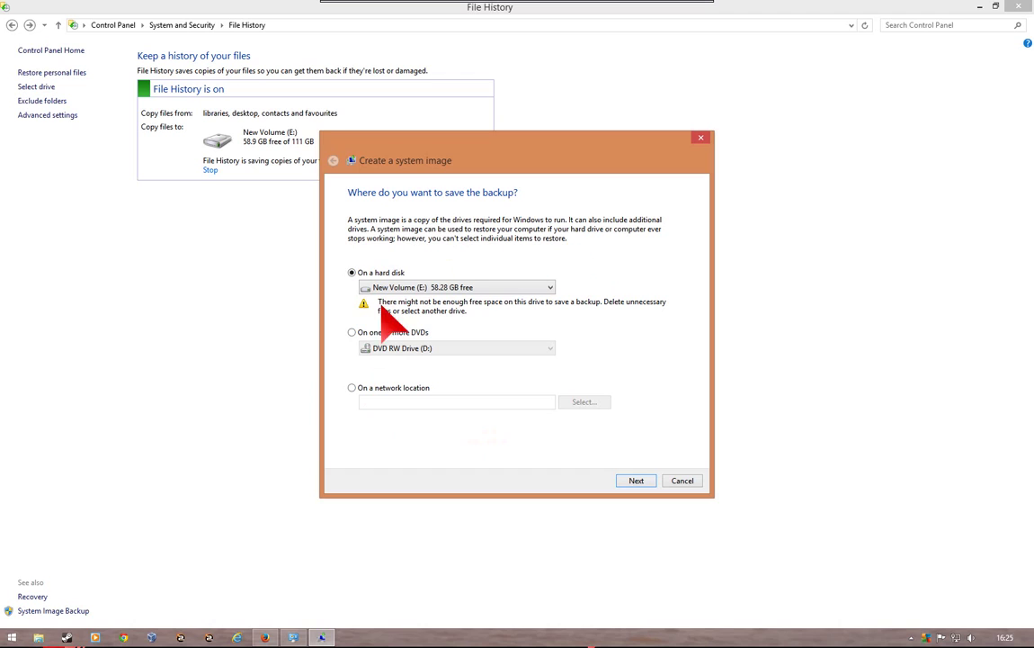
pyautogui.click(404, 288)
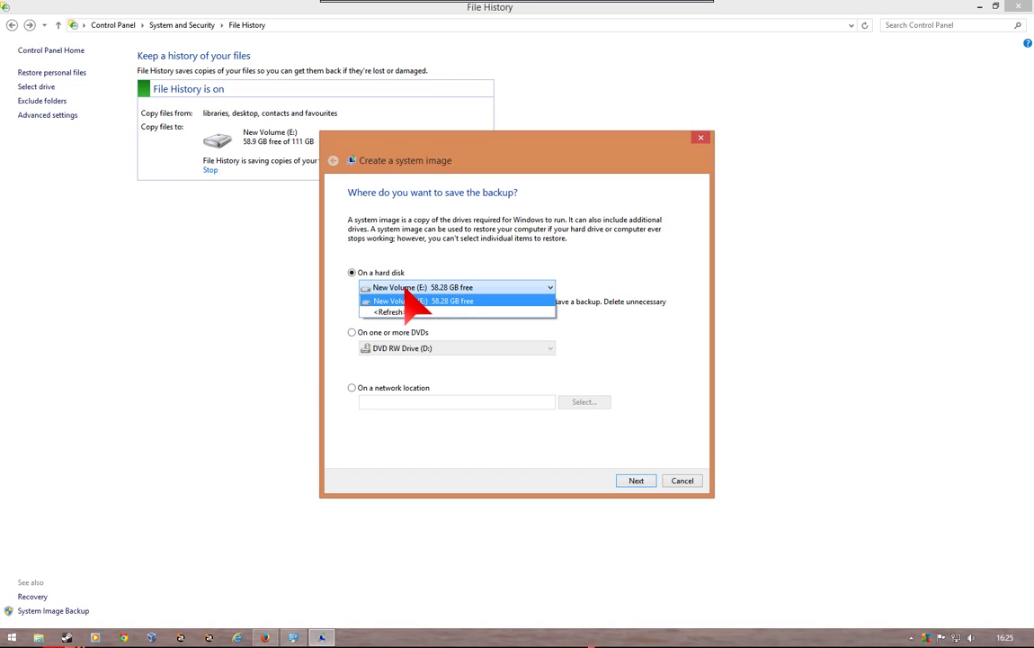
pyautogui.click(420, 286)
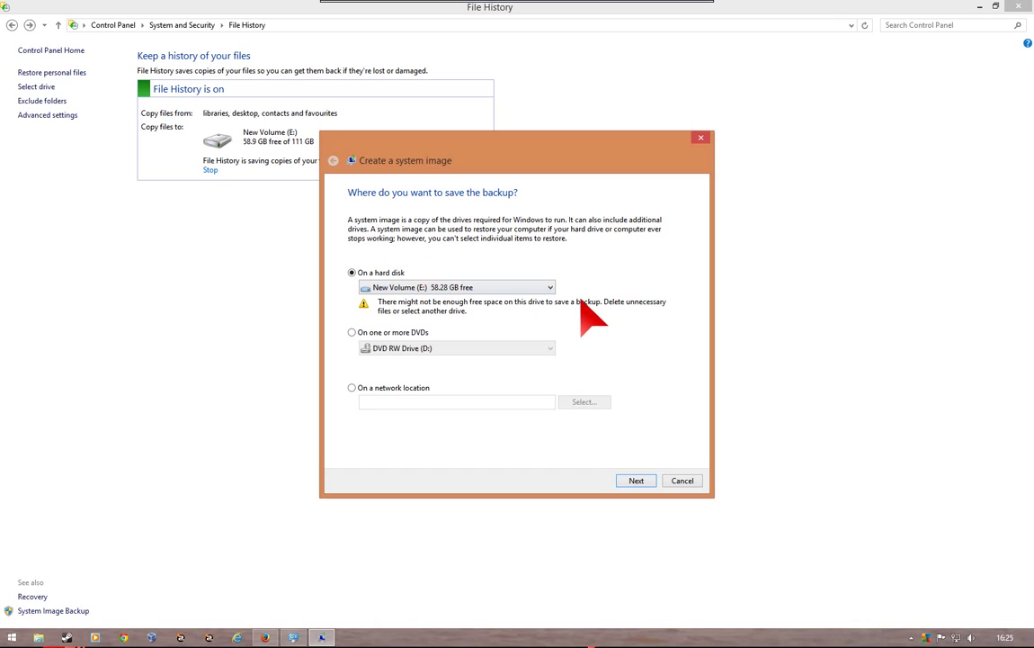
pyautogui.click(486, 287)
pyautogui.click(483, 270)
pyautogui.click(352, 388)
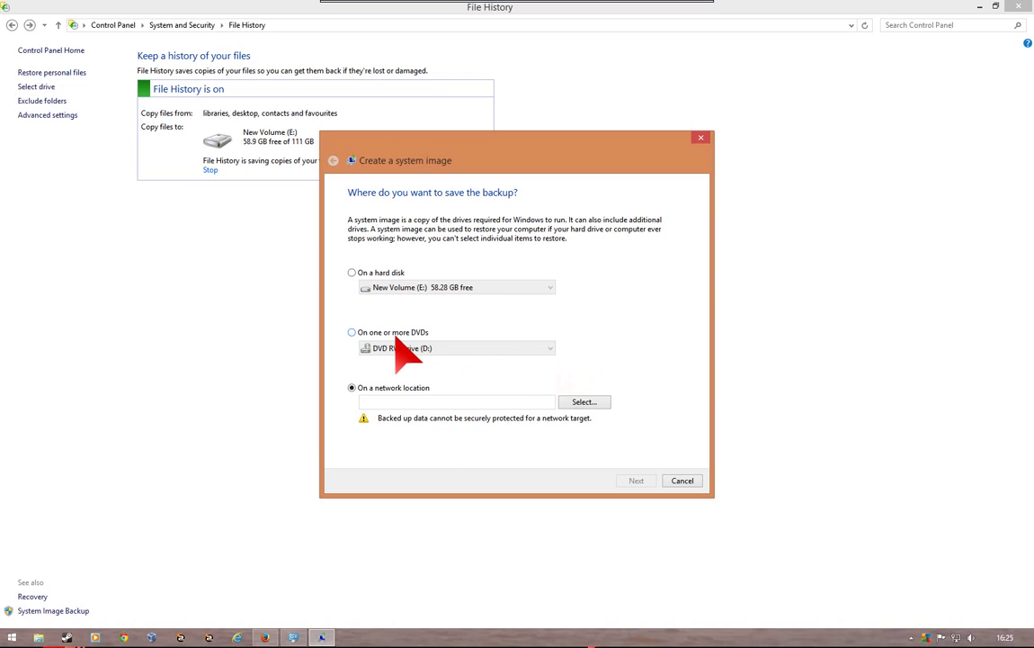
pyautogui.click(352, 333)
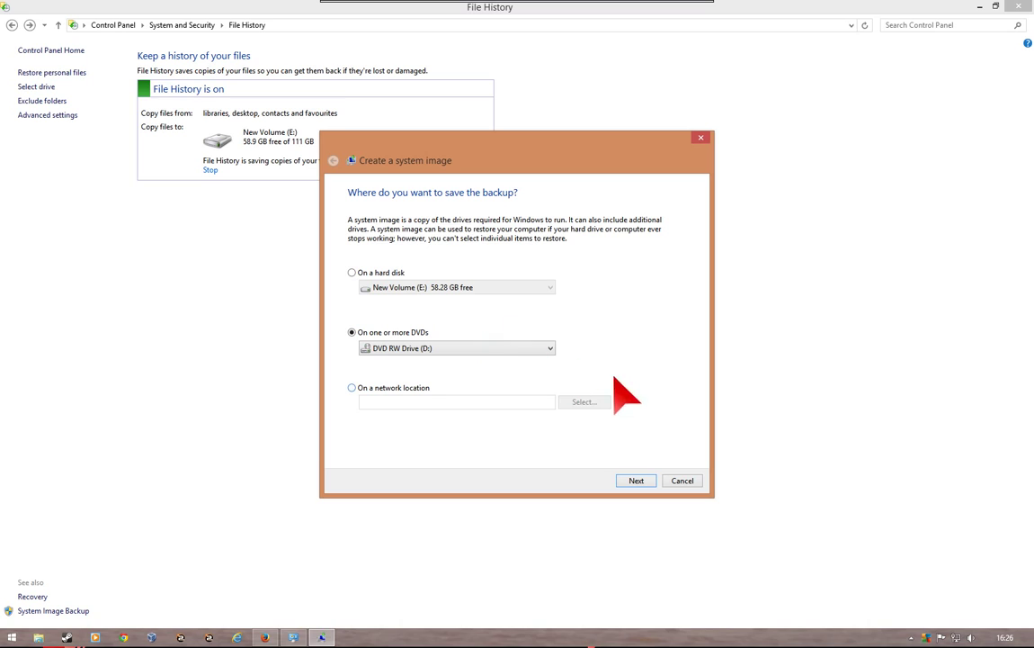
# Step: Keep System Reserved and (C:) as the drives included in the system image and start the backup
pyautogui.click(637, 480)
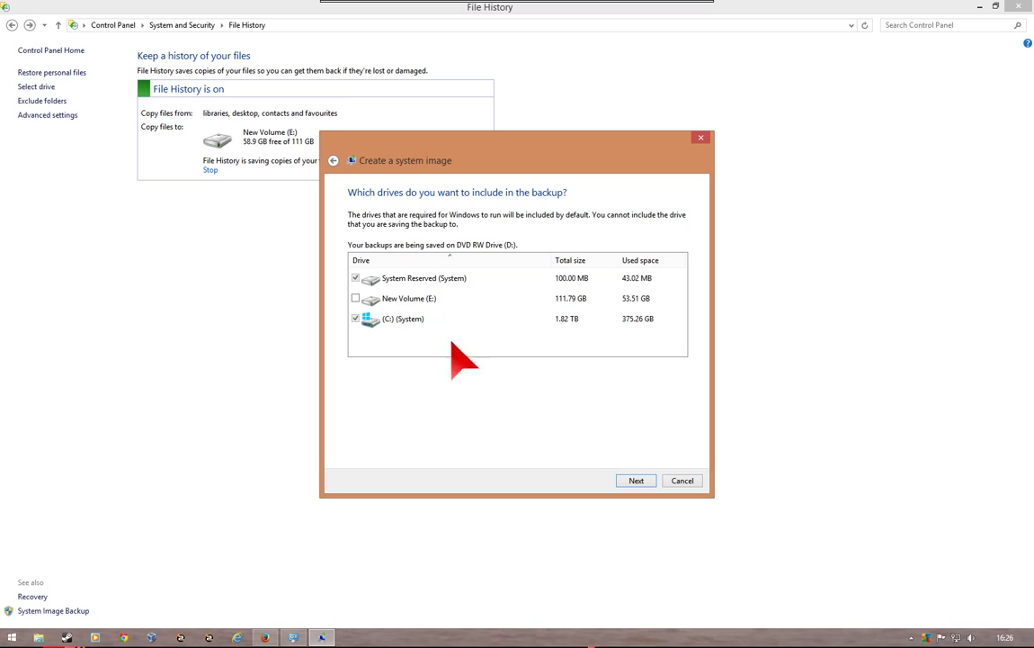
pyautogui.click(639, 482)
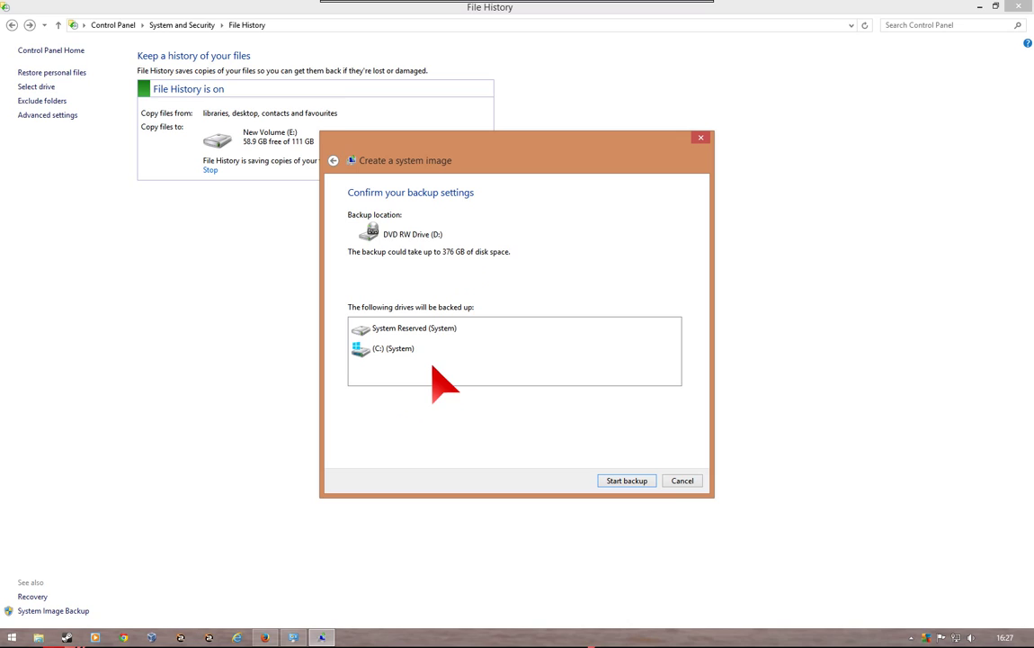
pyautogui.click(628, 482)
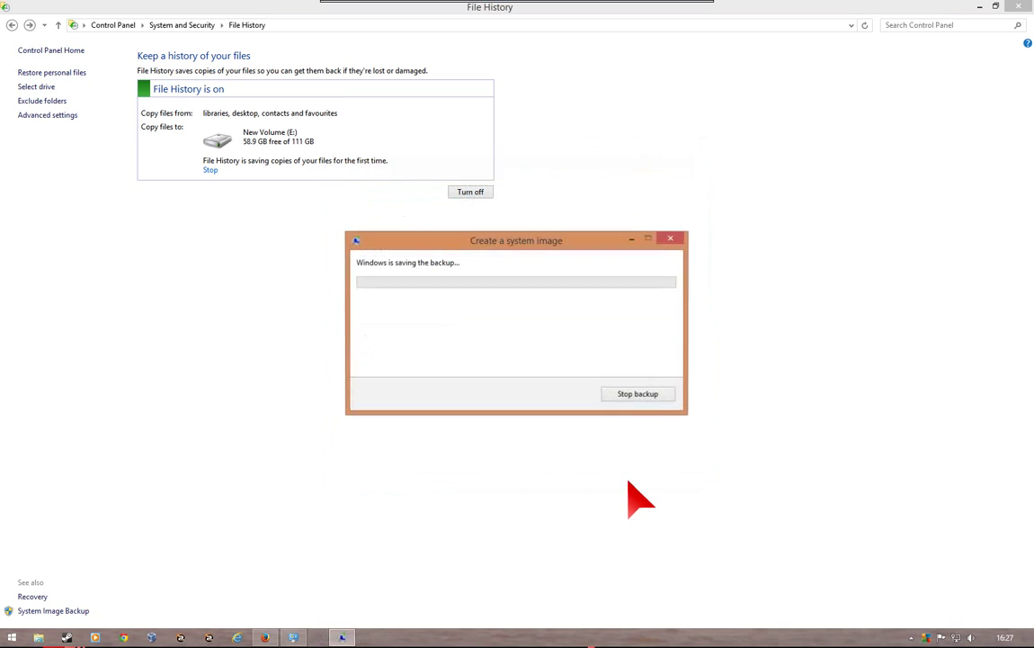